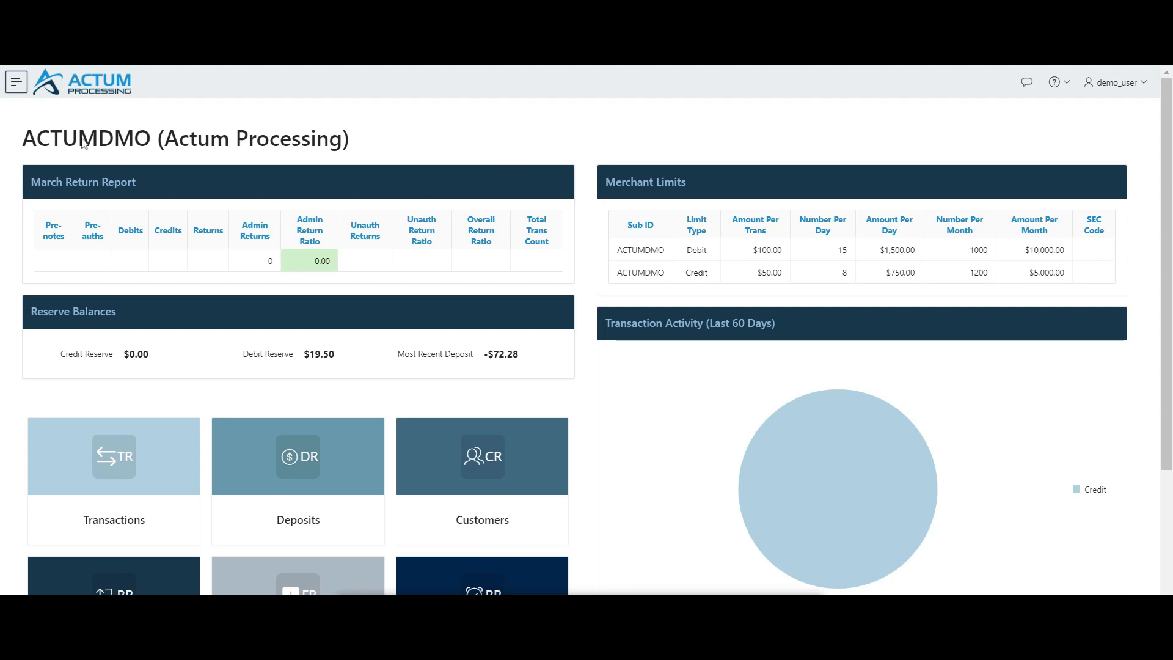
- Open the Create Transaction page from the Features and Procedures section and collapse the navigation menu
click(24, 91)
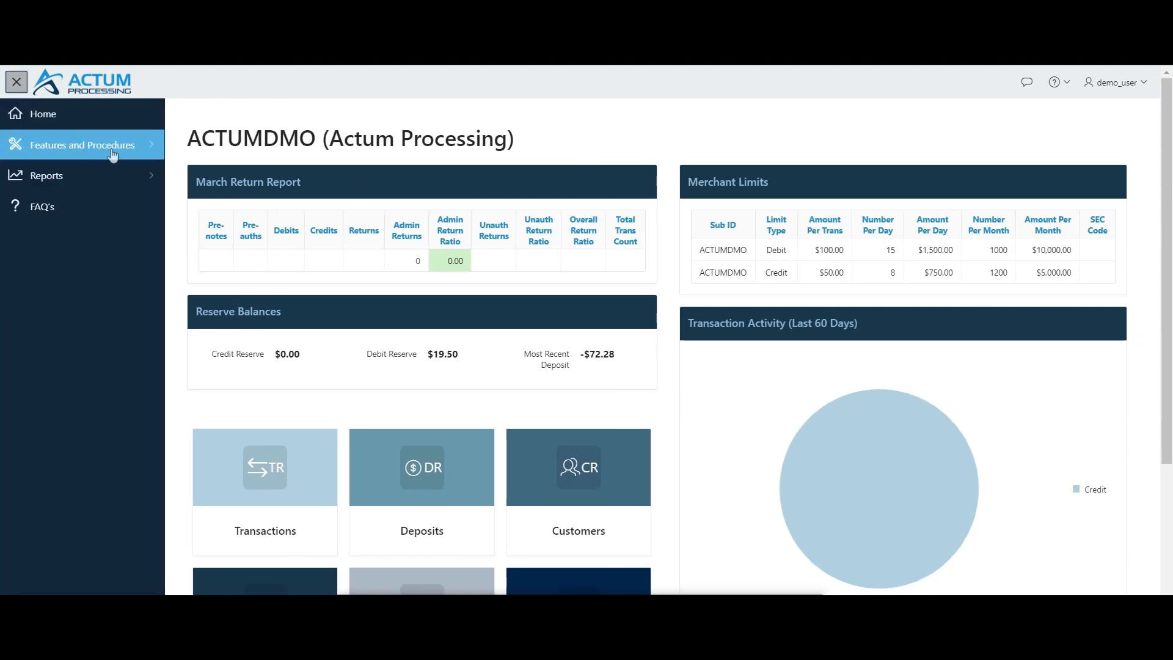
click(148, 149)
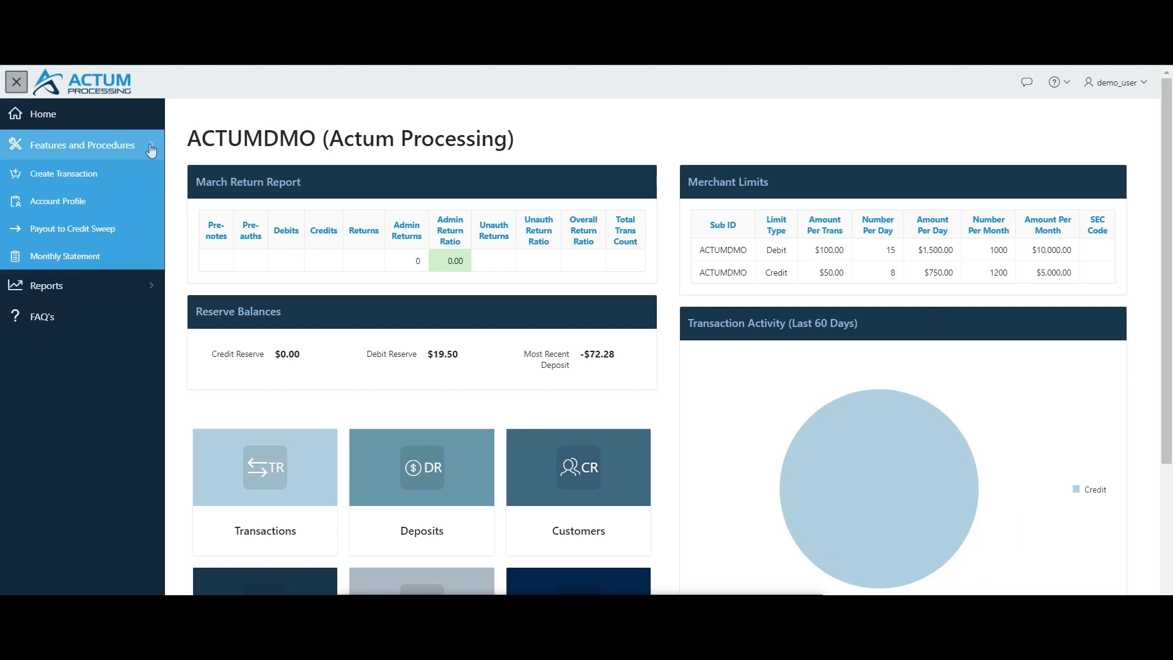
click(94, 172)
click(16, 82)
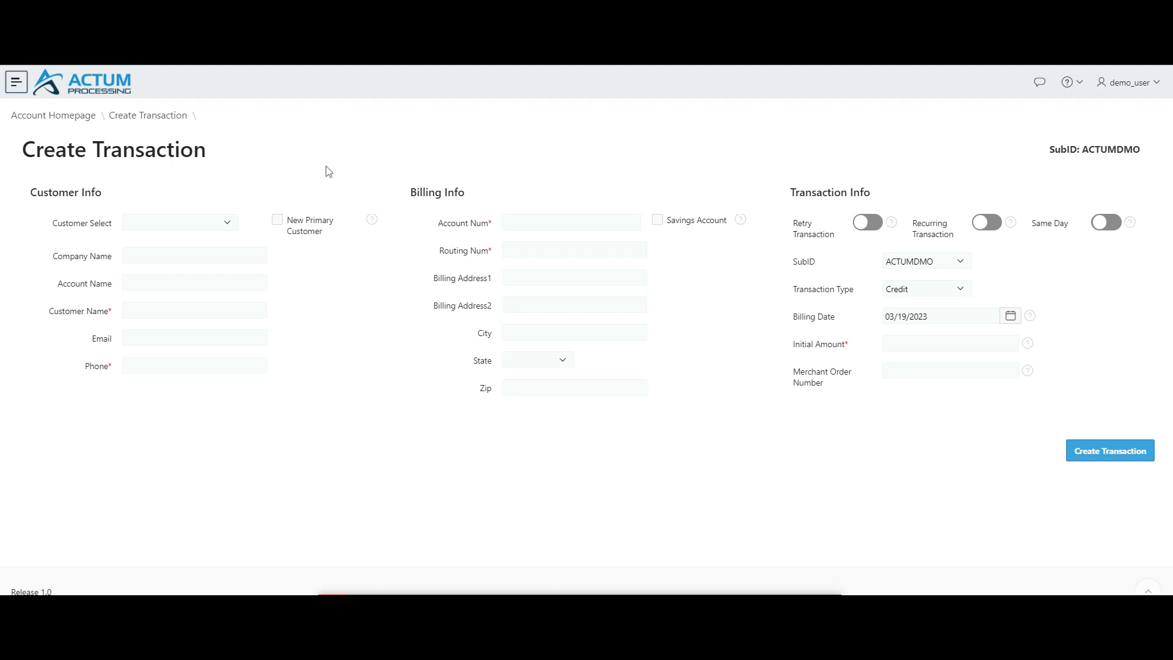
- Read the help text for the Create Transaction page and close it
click(1072, 82)
click(1070, 111)
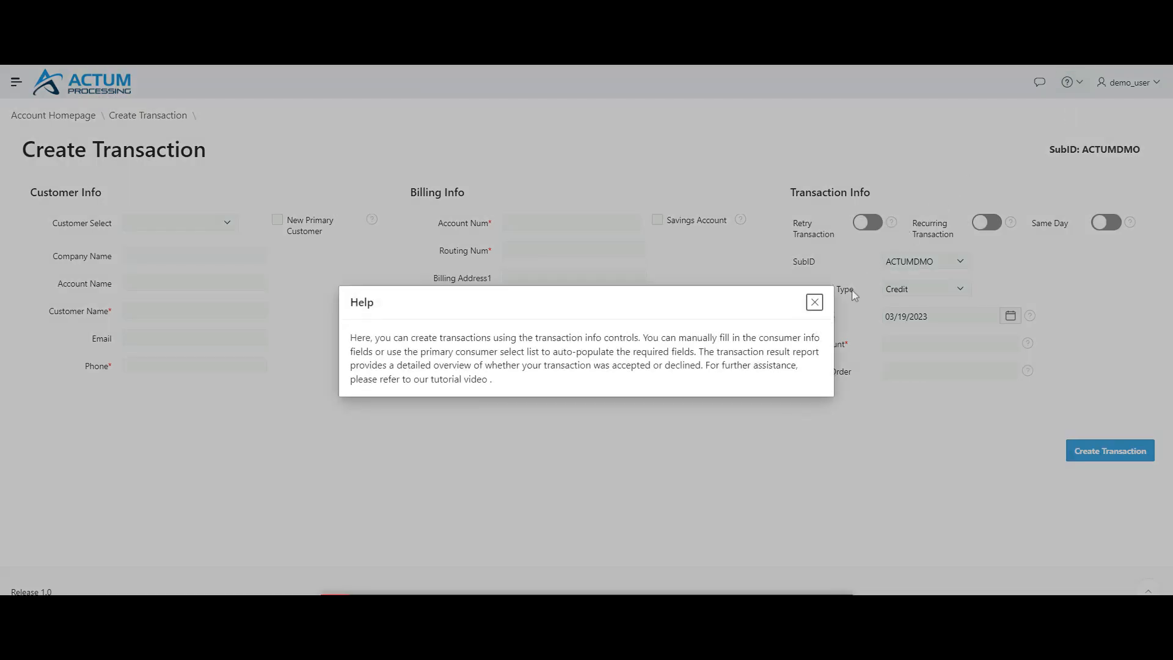
click(816, 303)
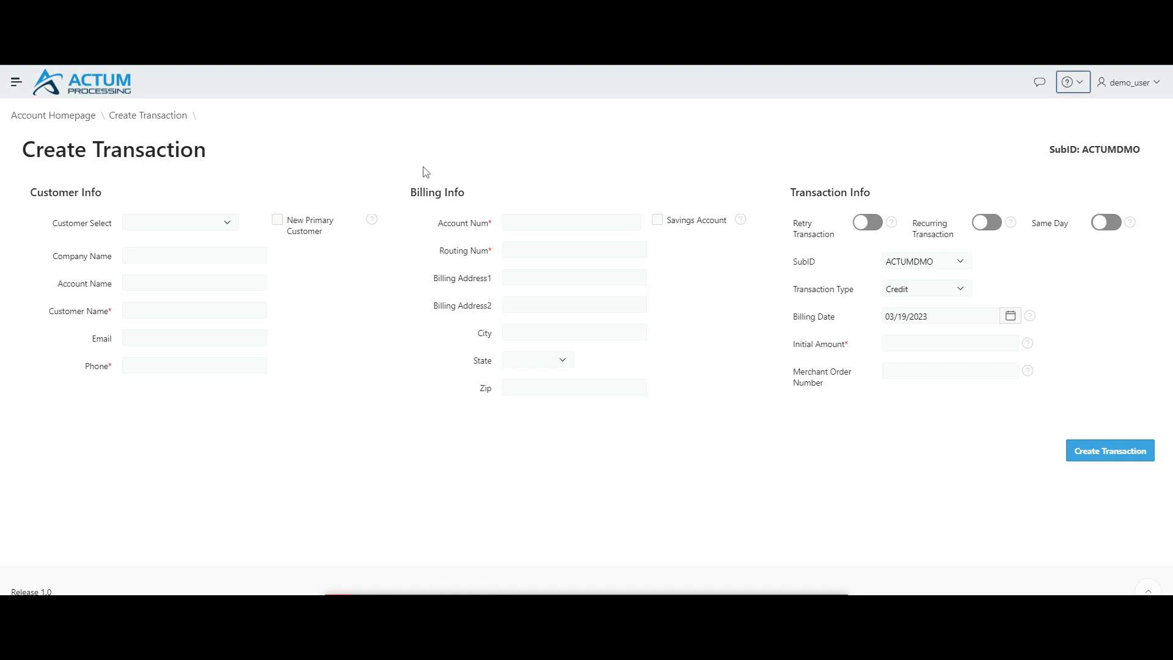
click(198, 223)
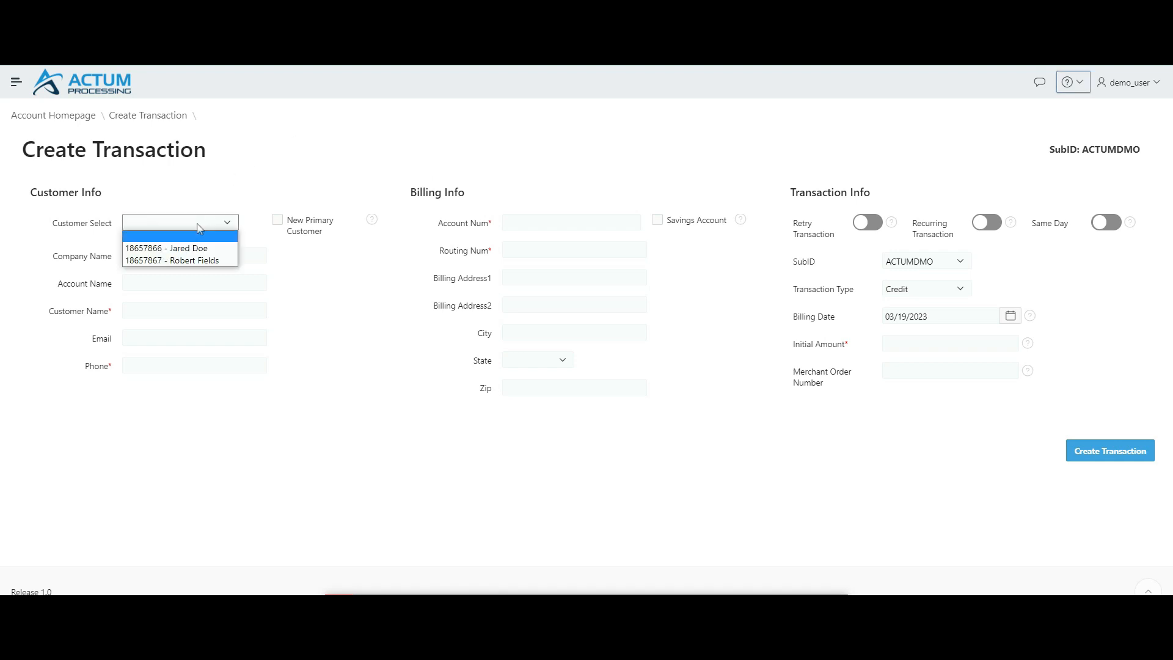
click(193, 261)
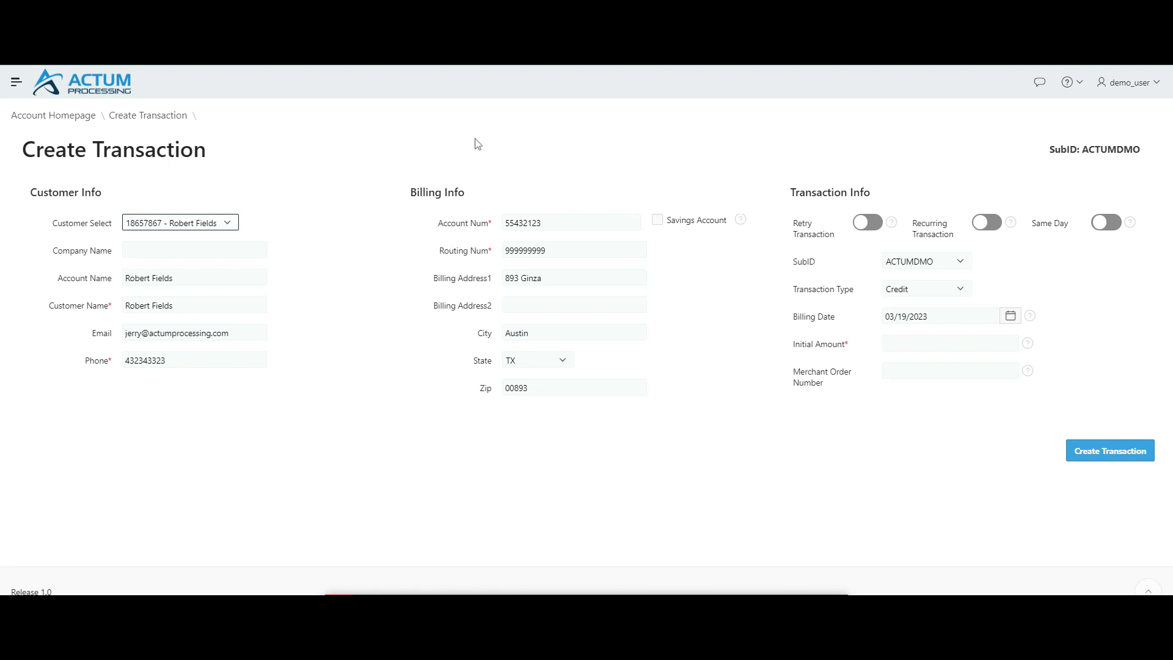
click(213, 228)
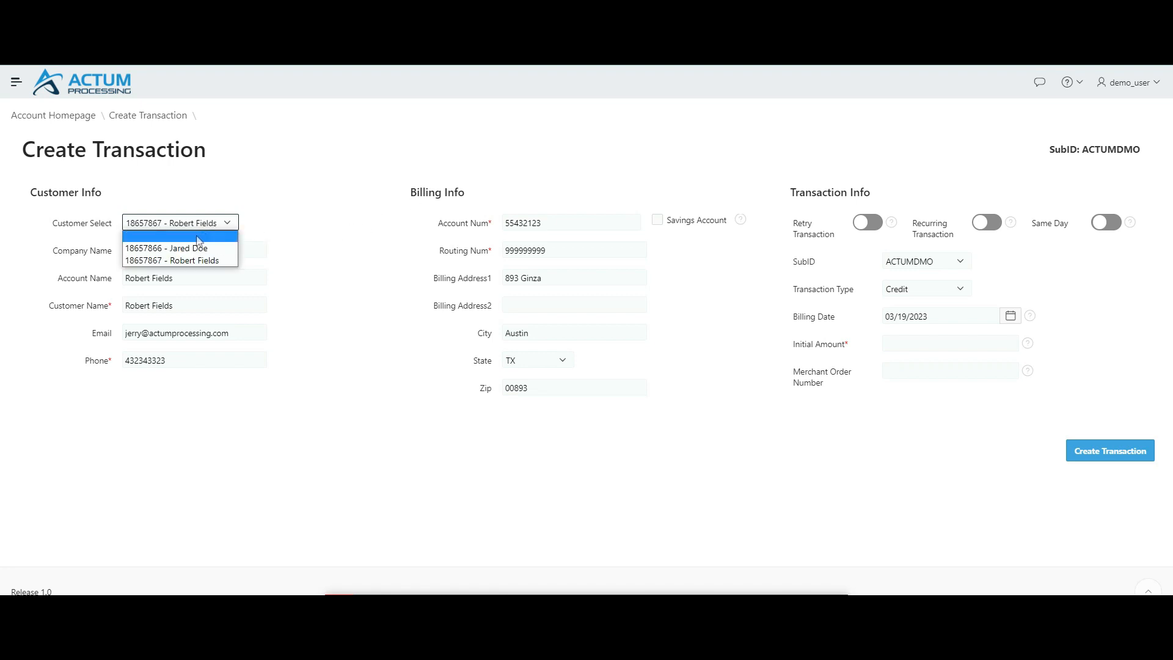
click(200, 240)
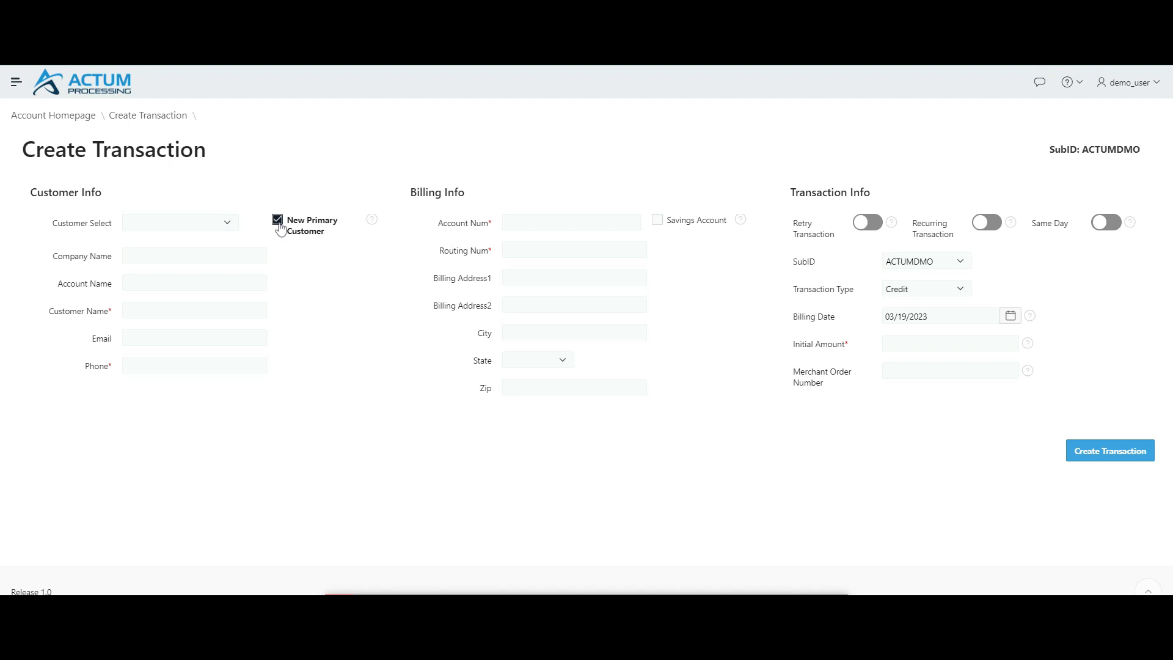
click(279, 223)
- Fill in the form from the second saved customer and make the transaction recurring
click(217, 219)
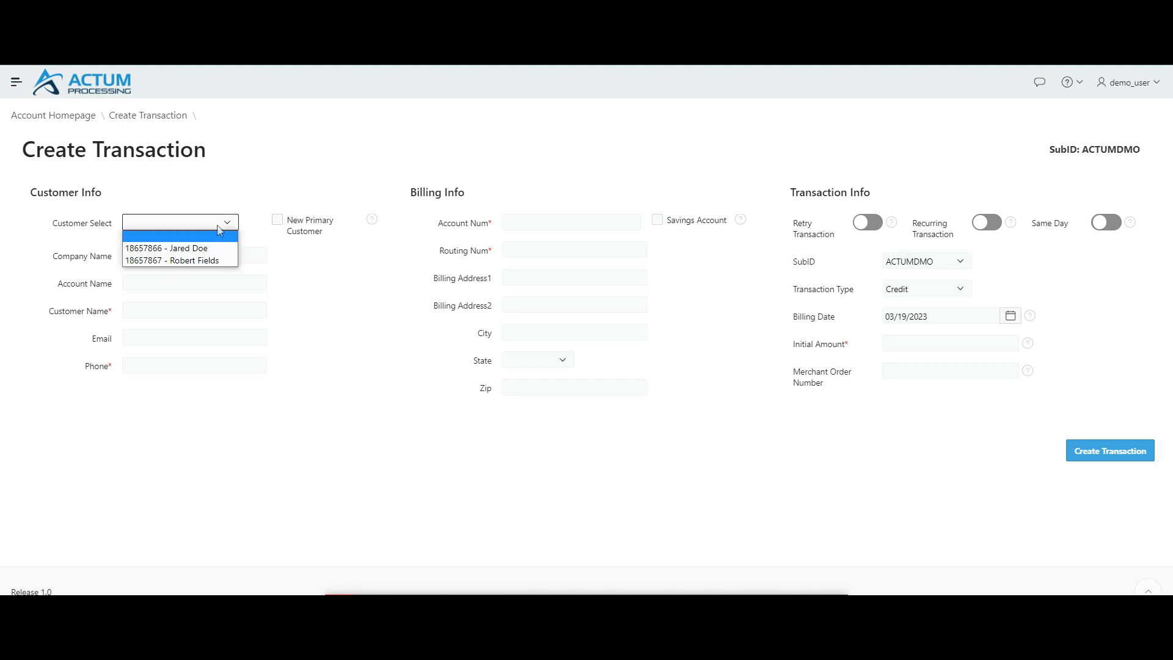
click(211, 261)
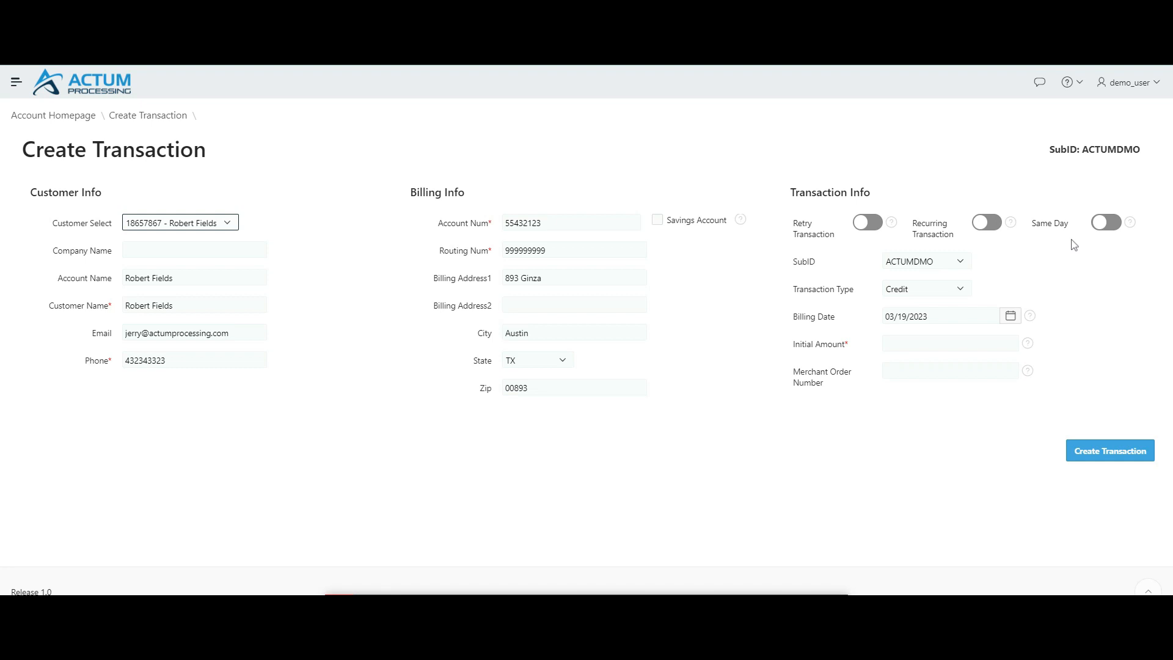
click(986, 223)
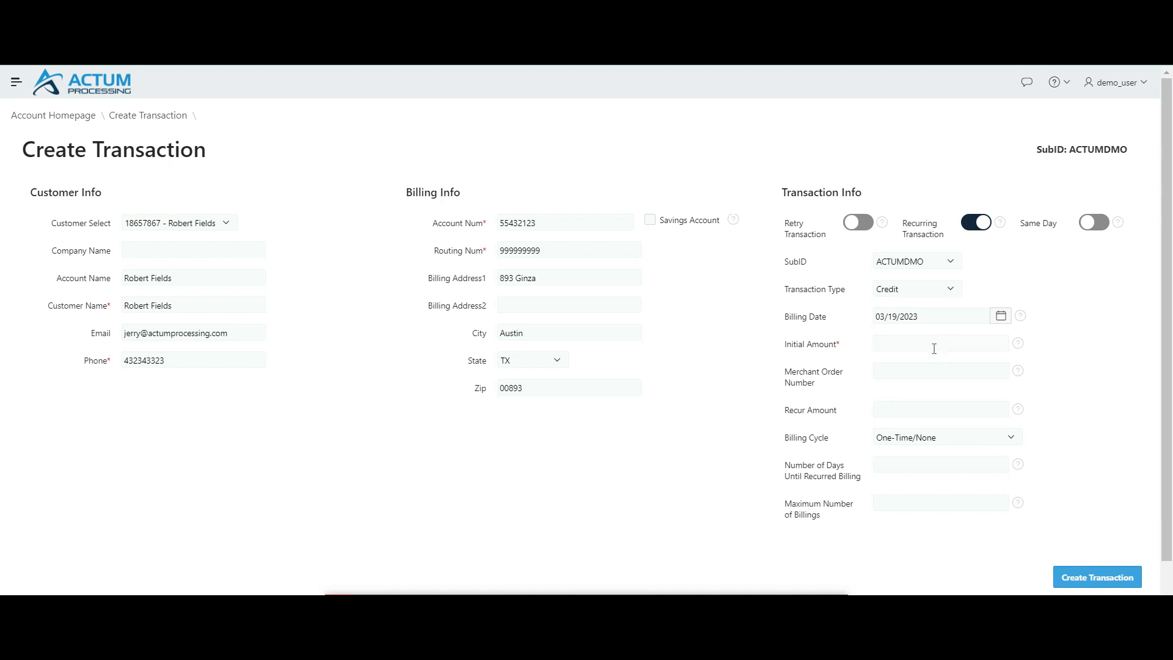
- Set the transaction type to Debit and the initial amount to $100.00
click(919, 293)
click(912, 312)
click(916, 344)
text(100)
key(Tab)
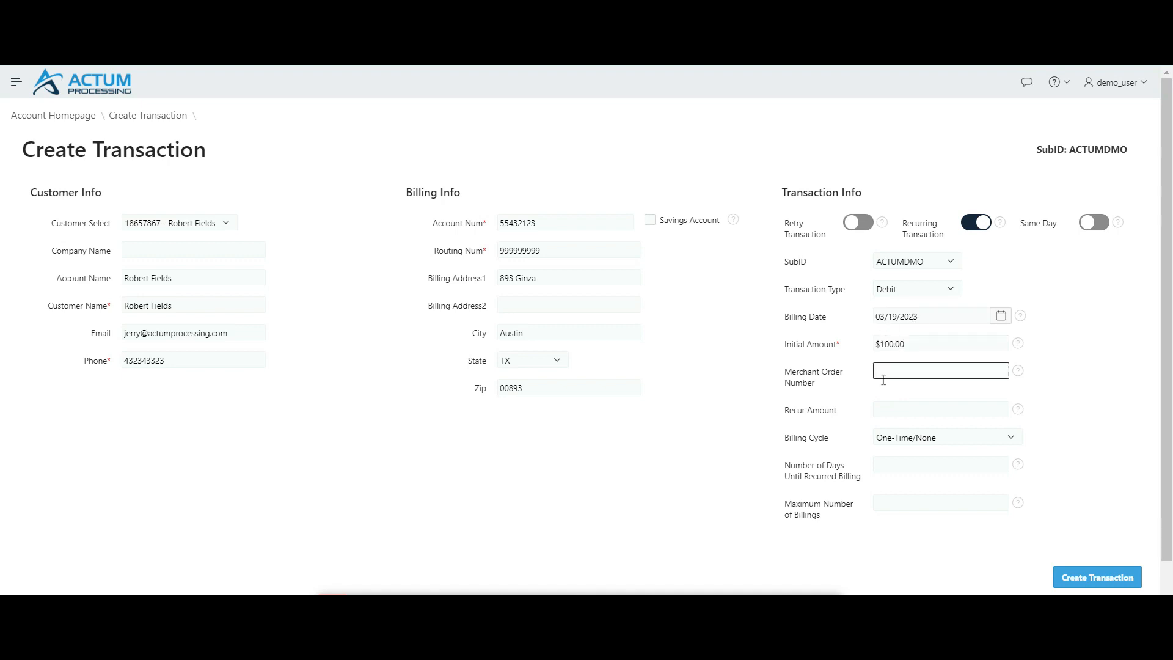
- Set the billing cycle to Monthly with a maximum of 12 billings and create the transaction
click(902, 441)
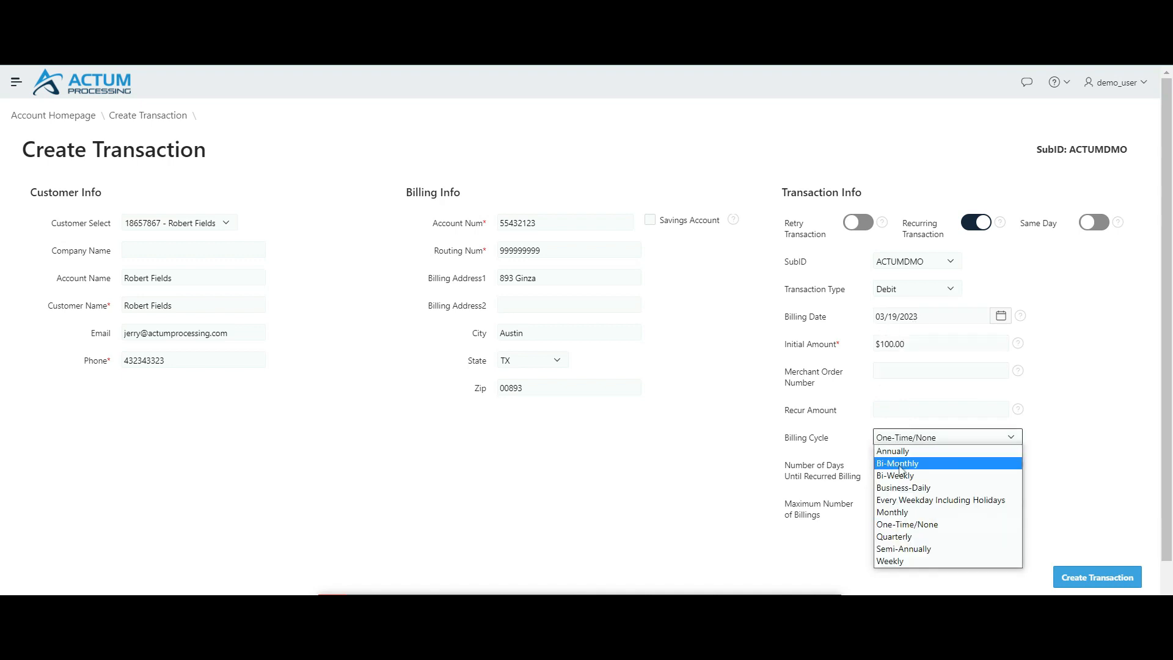
click(905, 512)
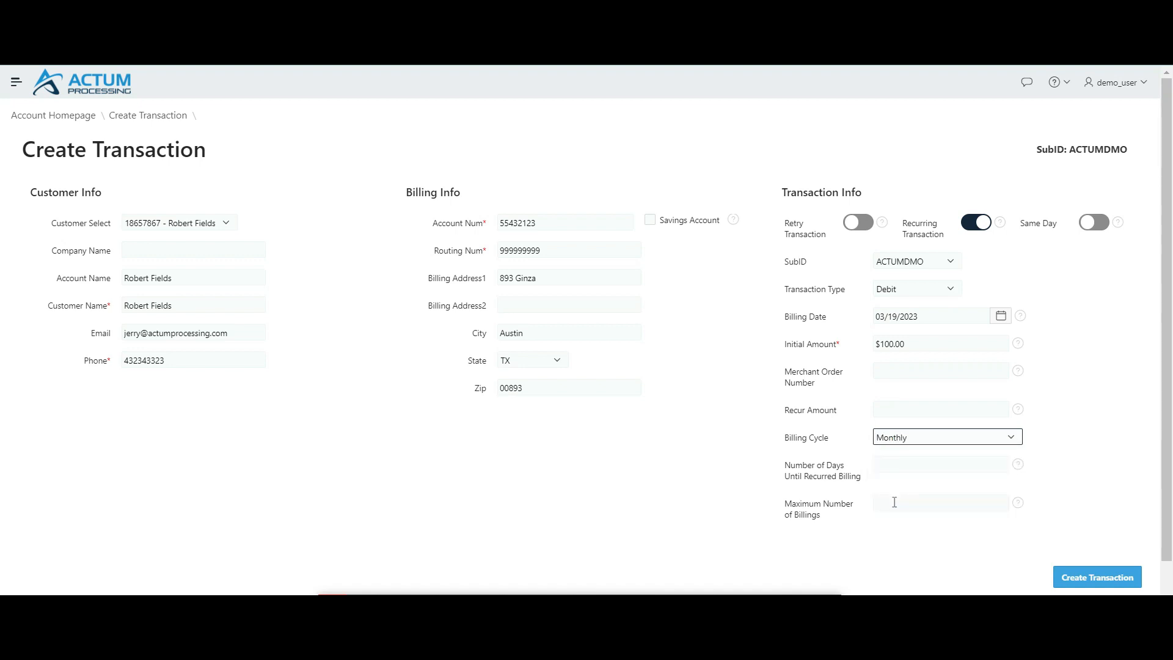
click(893, 502)
text(1)
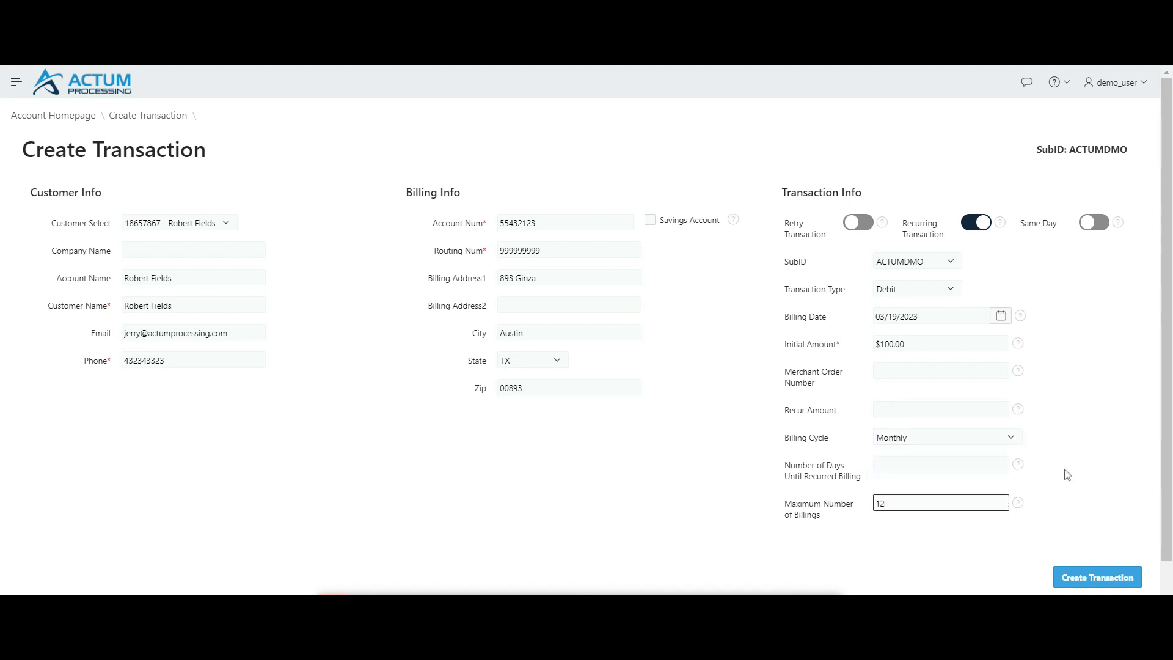
text(2)
key(Tab)
click(1081, 576)
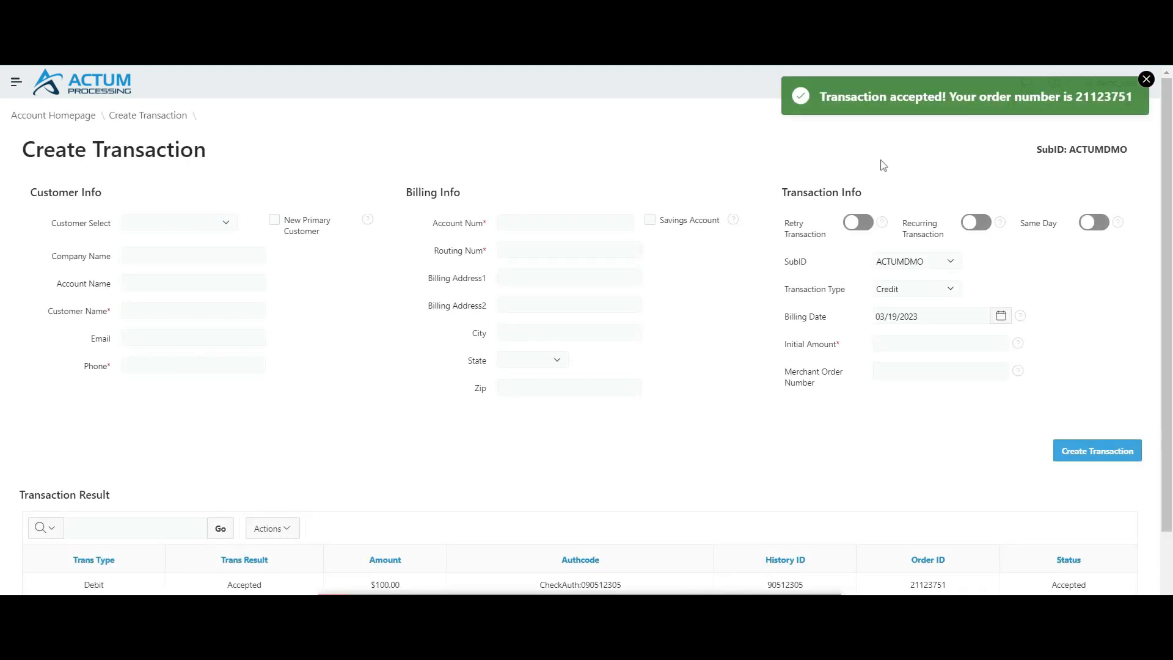
scroll(675, 366, down, 2)
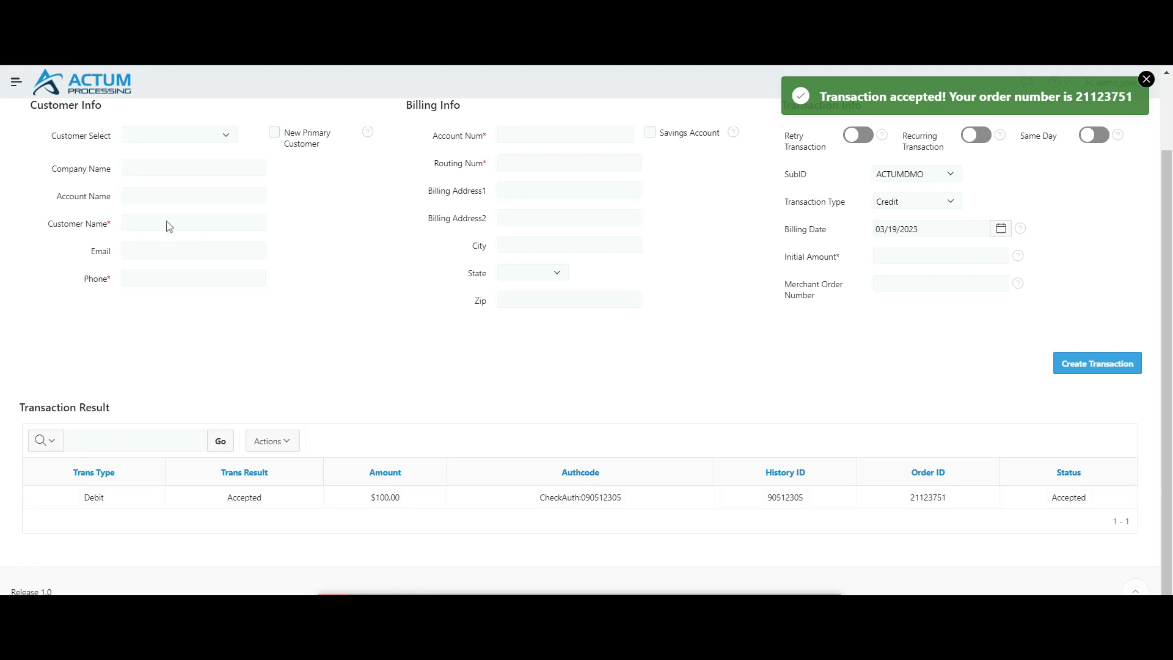
- Open the Transactions report from the Reports section
click(16, 82)
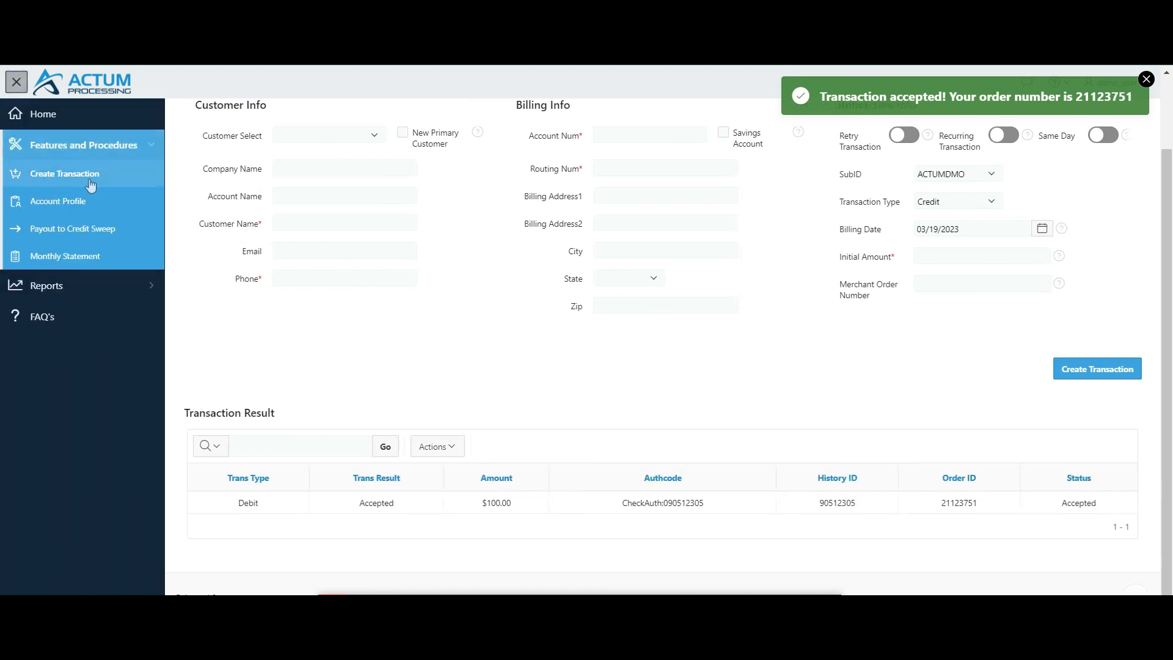
click(150, 294)
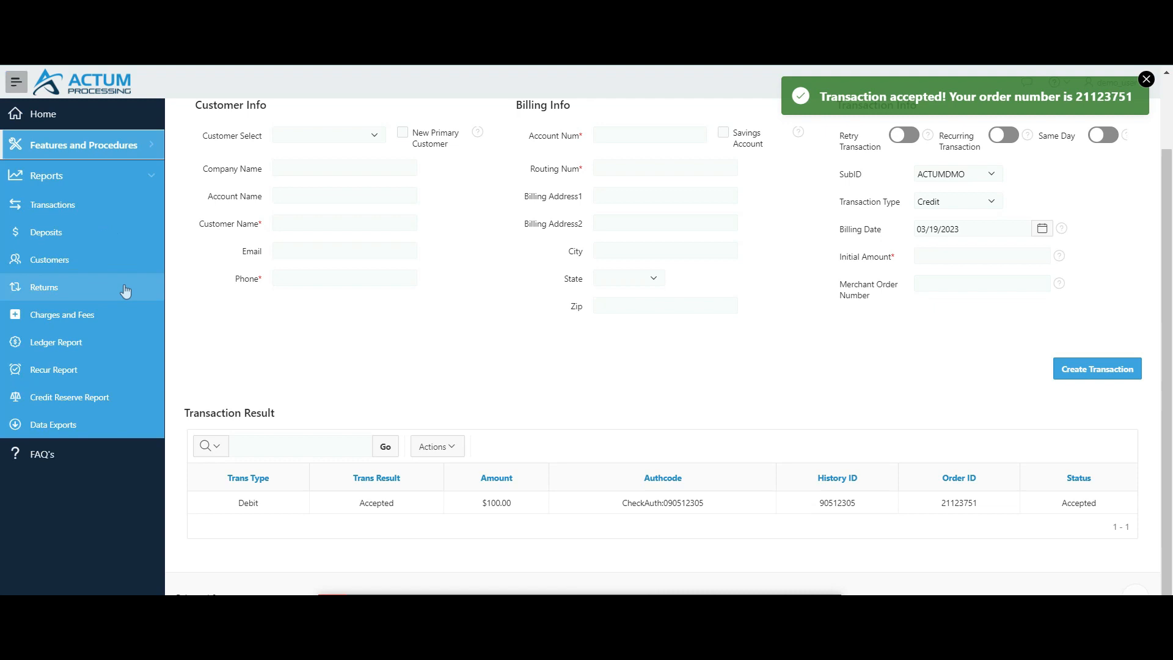
click(64, 206)
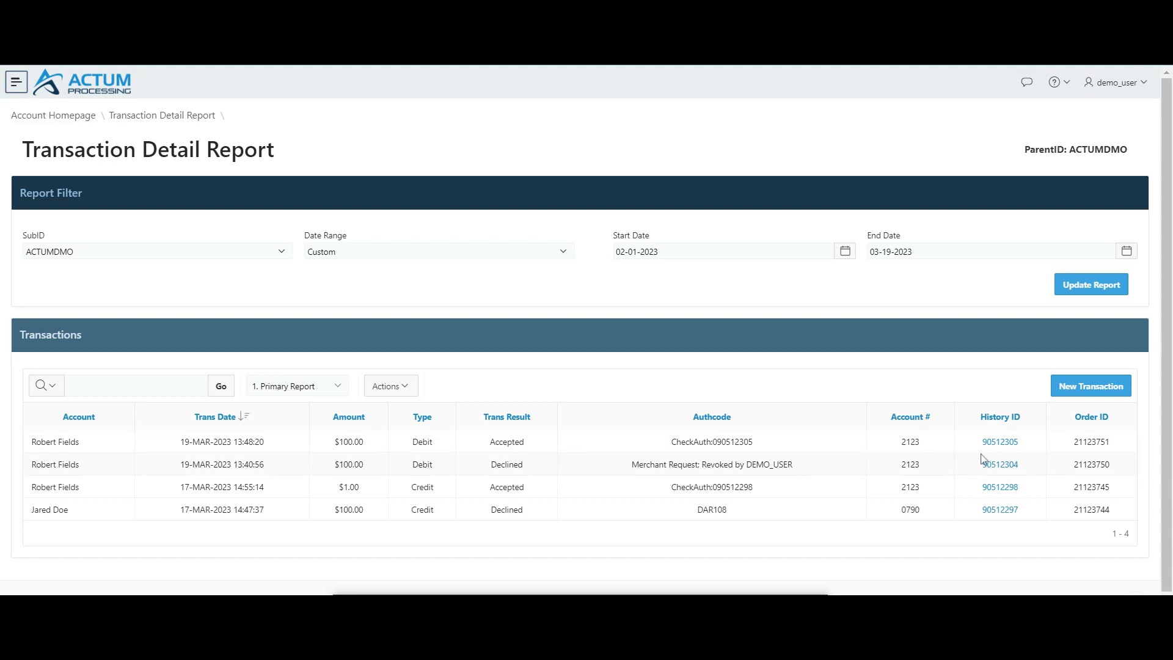
- Revoke the newest accepted $100.00 debit, dated 19-MAR-2023 13:48:20, and confirm the revocation
click(999, 443)
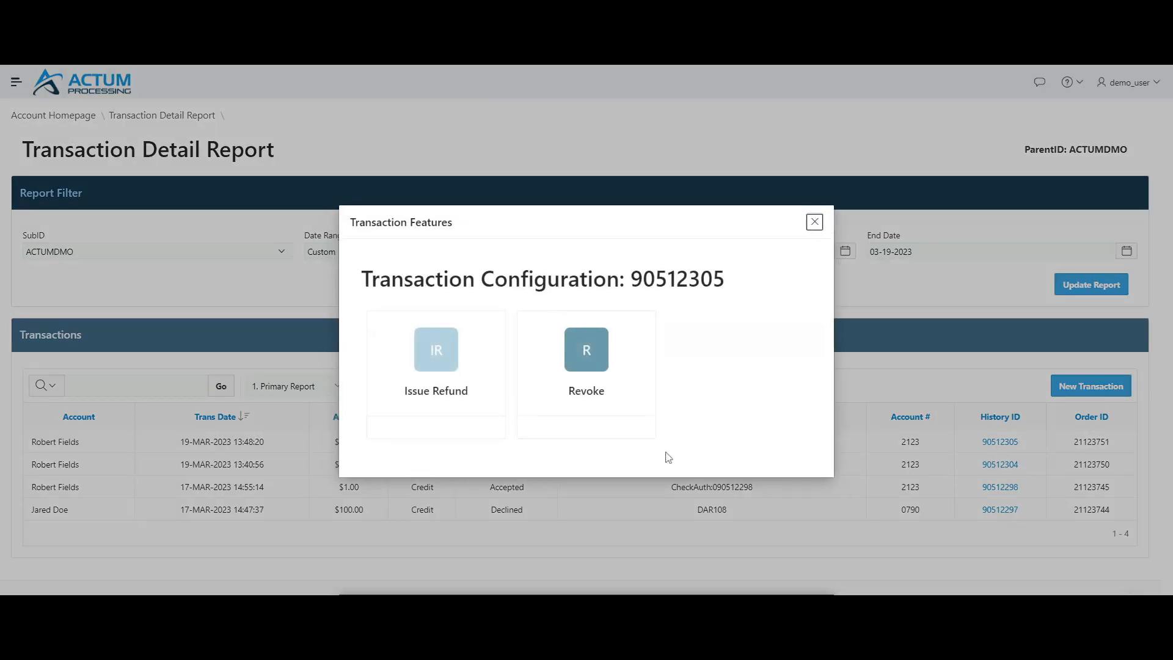
click(587, 366)
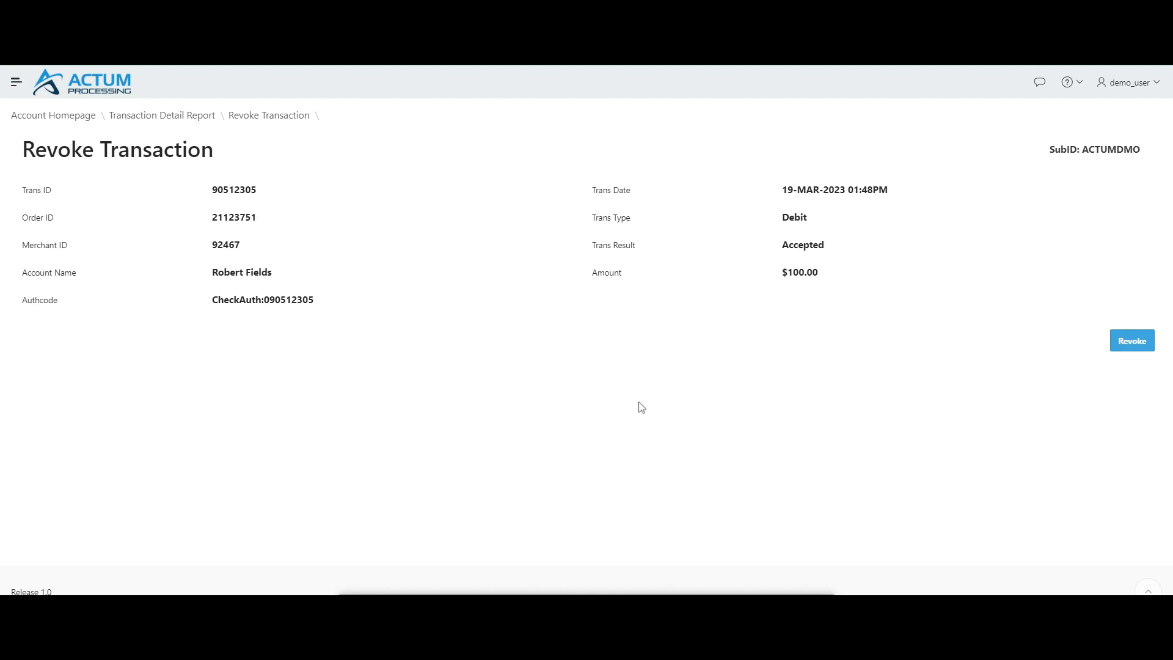
click(1136, 341)
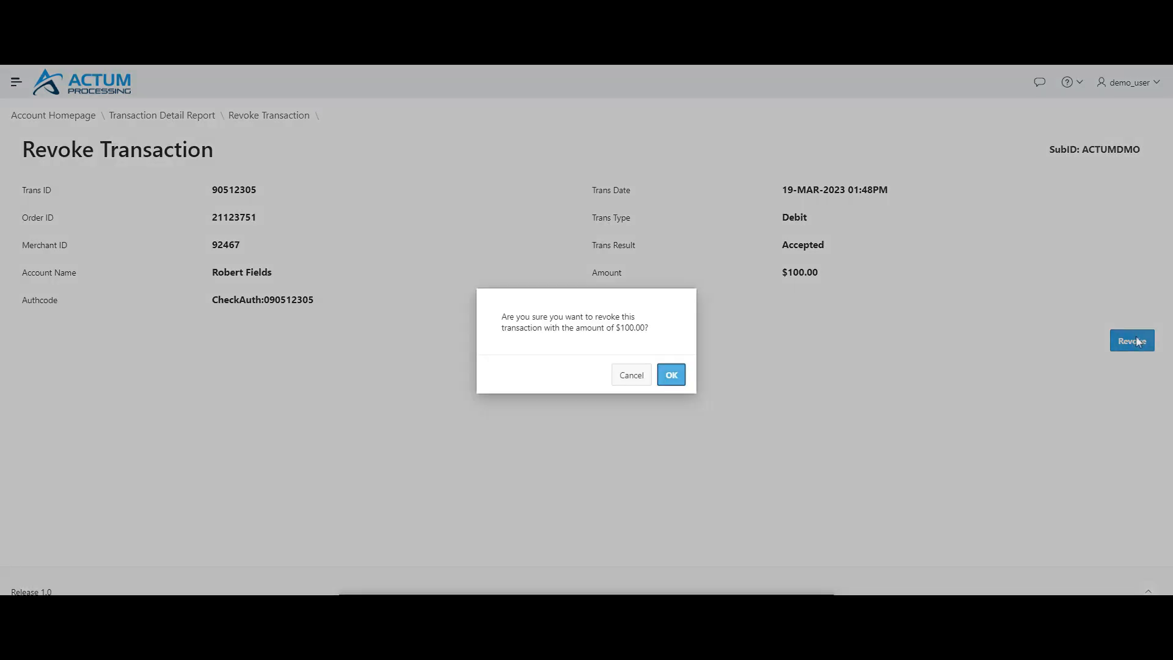
click(670, 375)
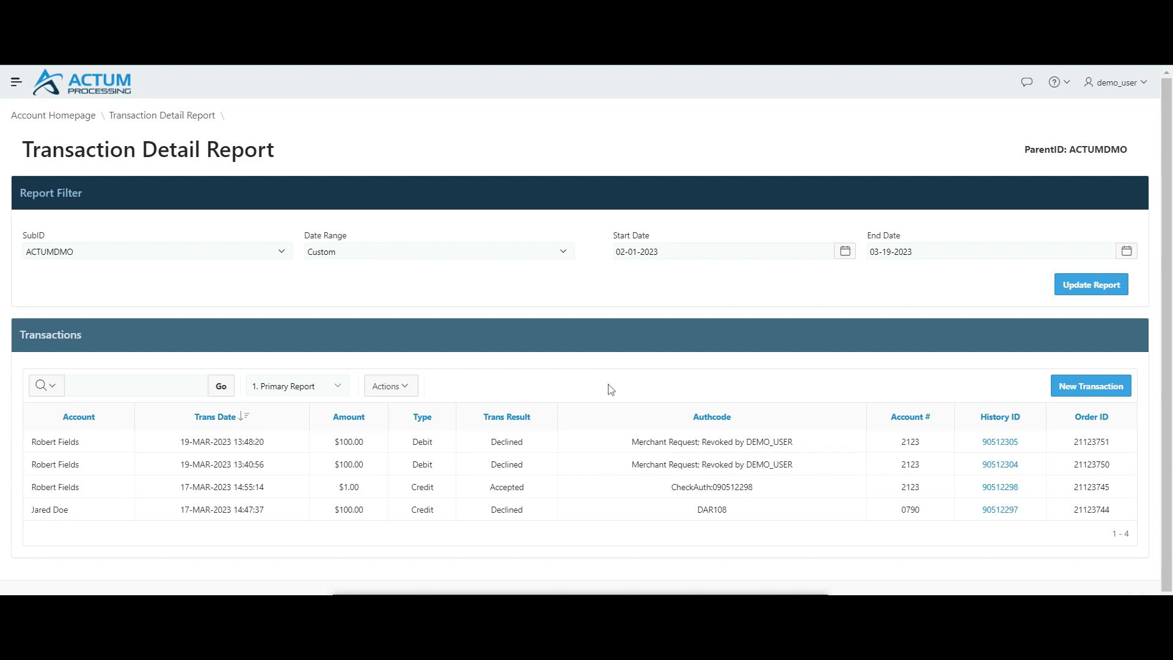
- Set the report's start date to 02-01-2022 and update the report
click(666, 249)
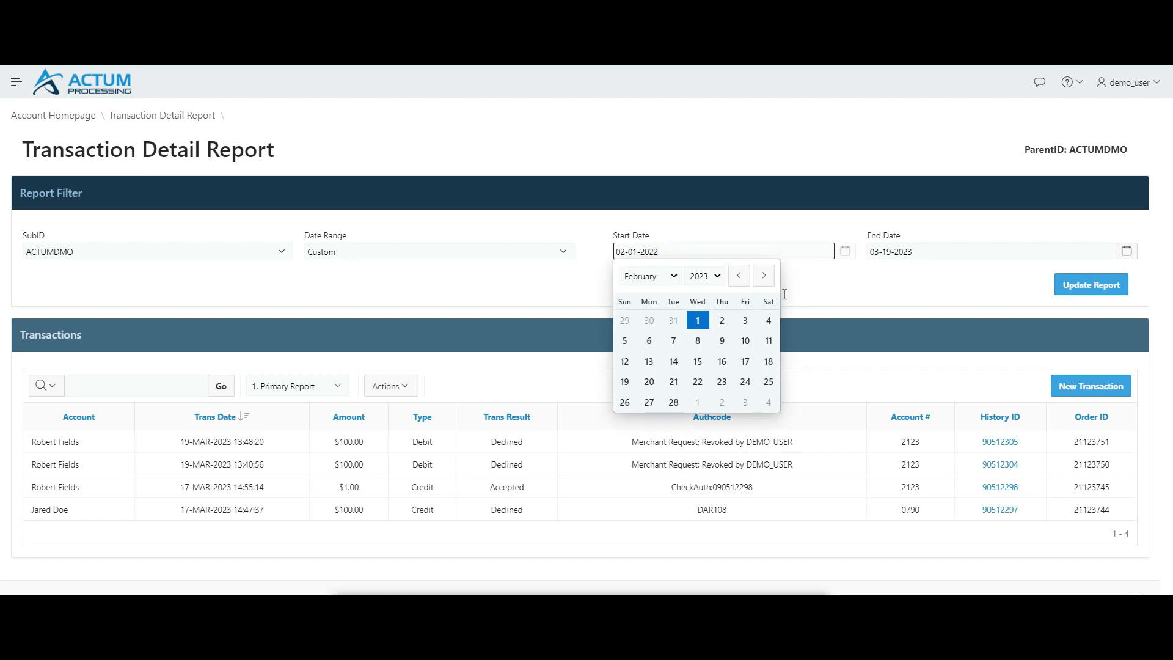
click(1088, 289)
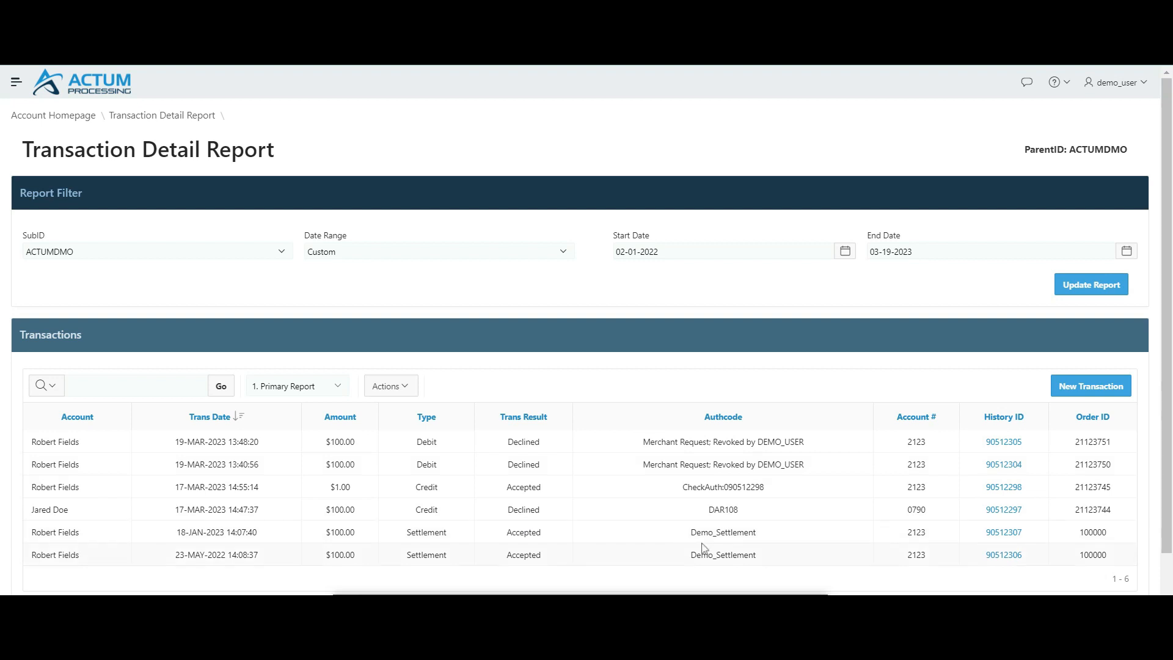
- Issue a refund for the $100.00 settlement dated 18-JAN-2023, confirm it and return to the Transaction Detail Report
click(1002, 533)
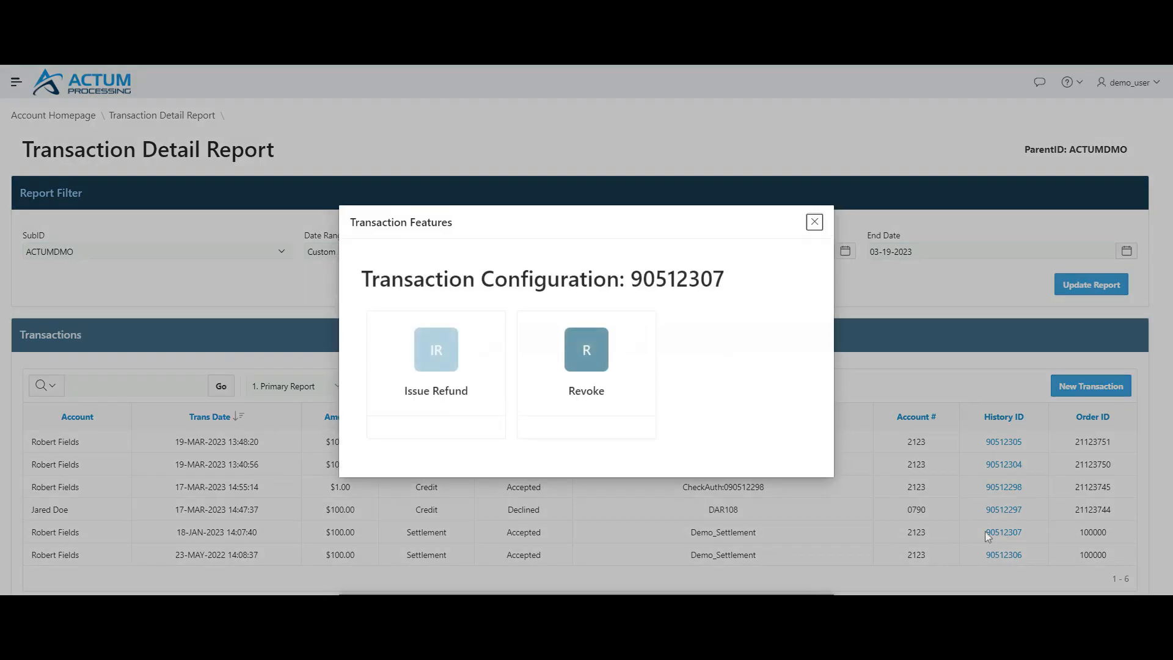
click(475, 393)
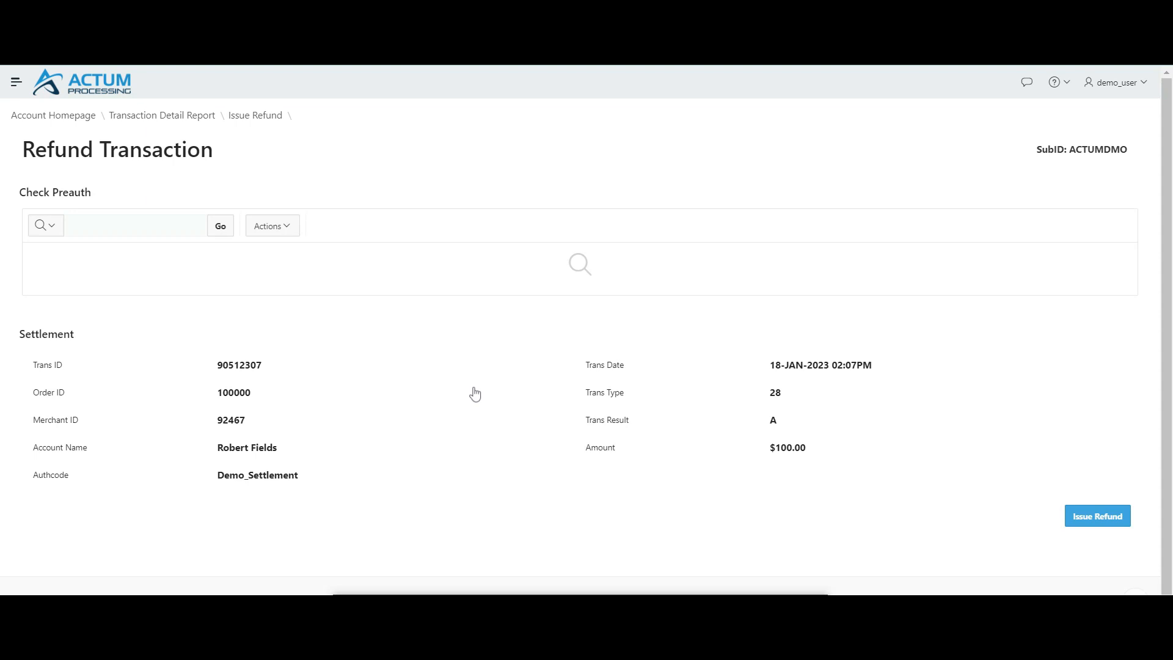
click(1100, 520)
click(668, 378)
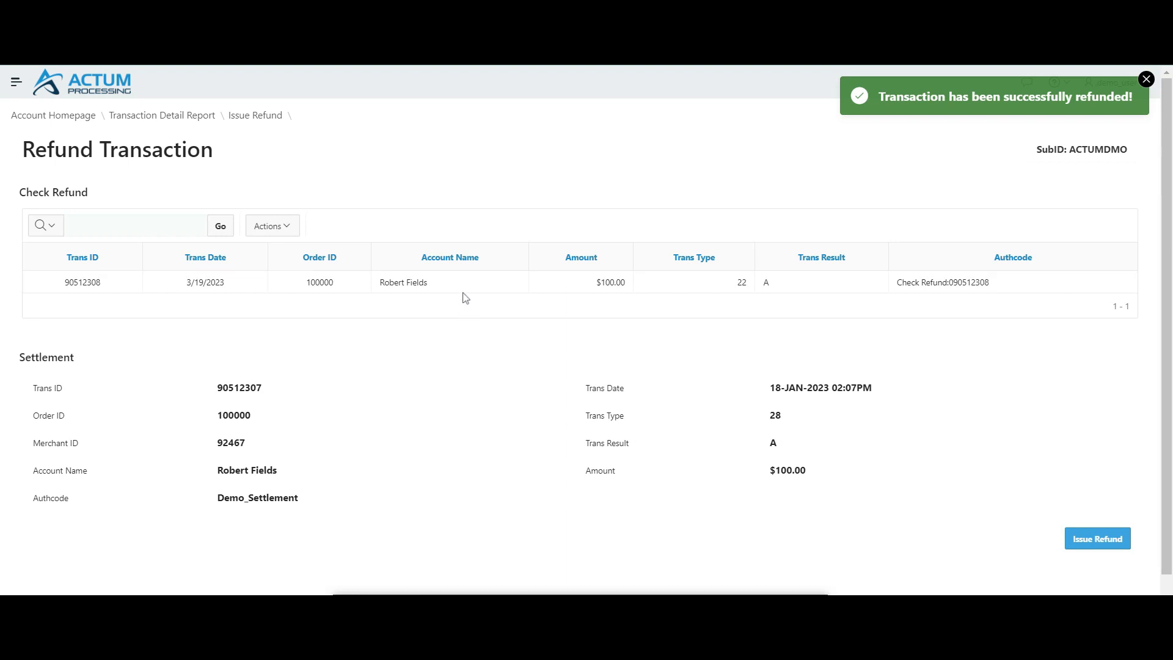
click(169, 118)
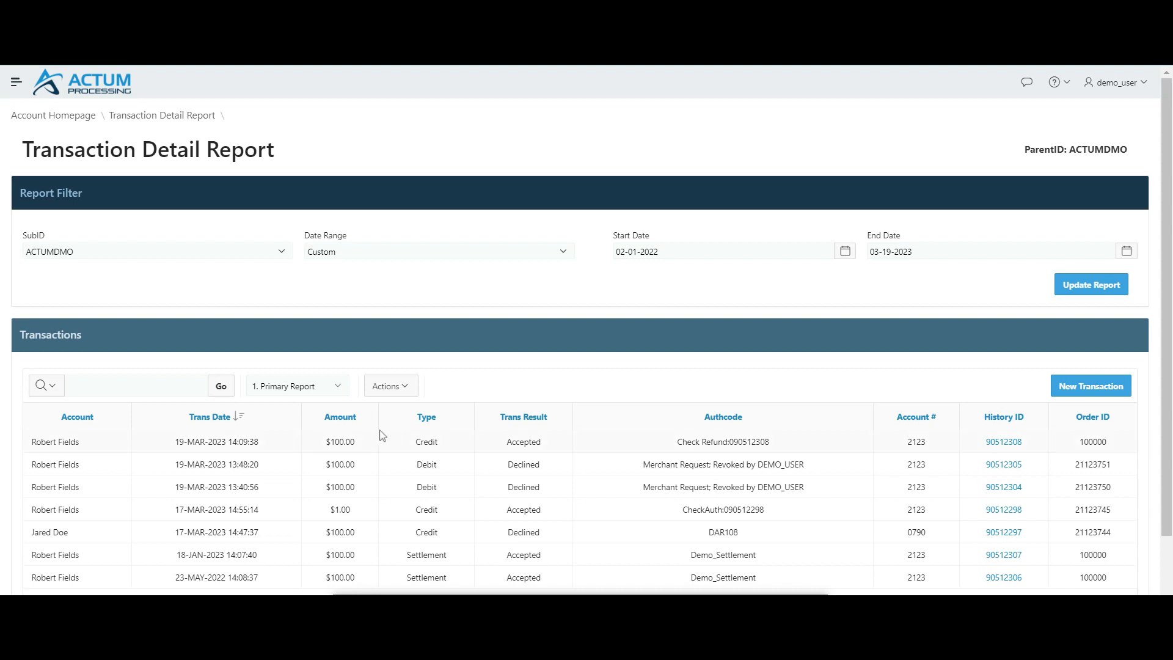
- Go back to the account homepage and open the Recur Report
click(59, 120)
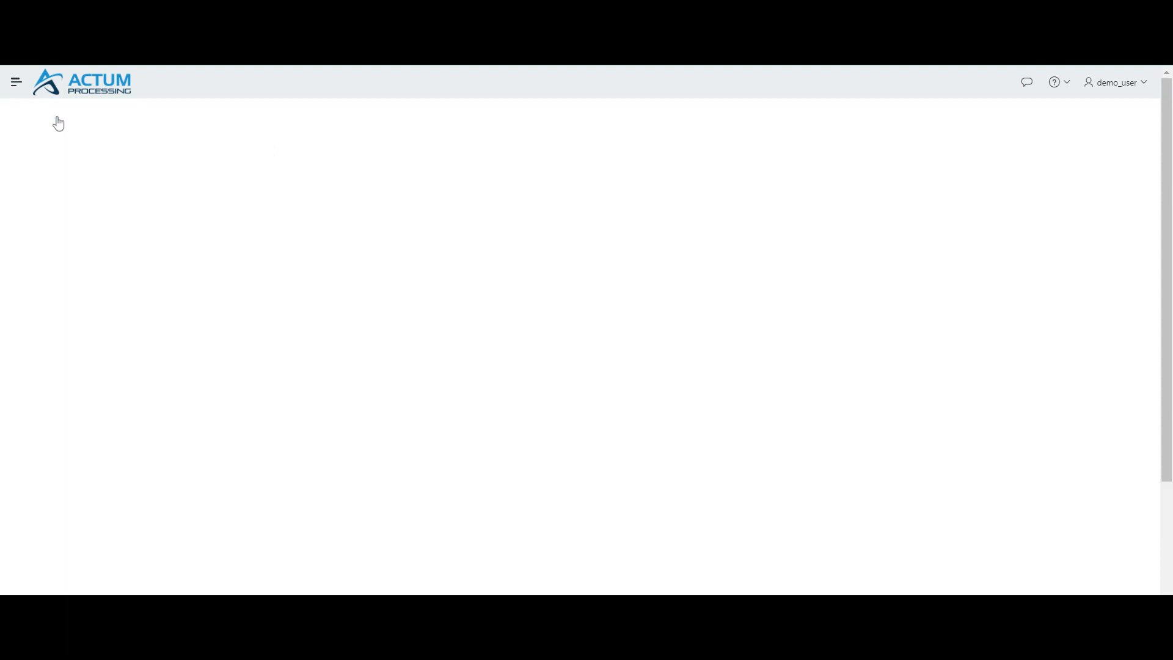
scroll(557, 236, down, 3)
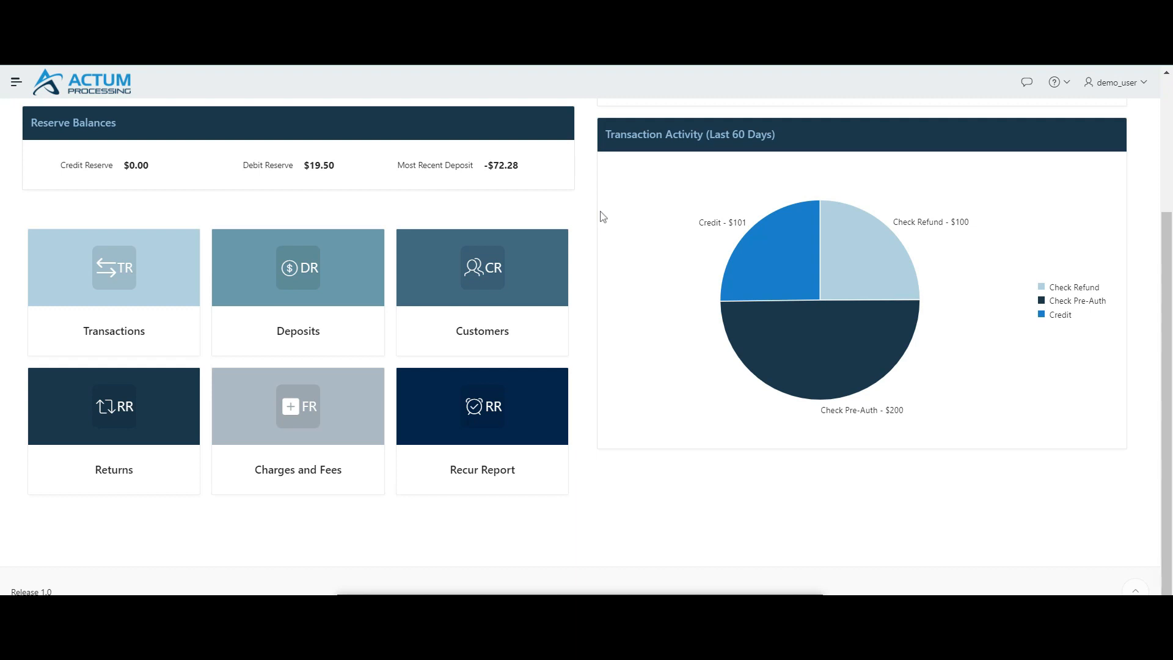
click(536, 402)
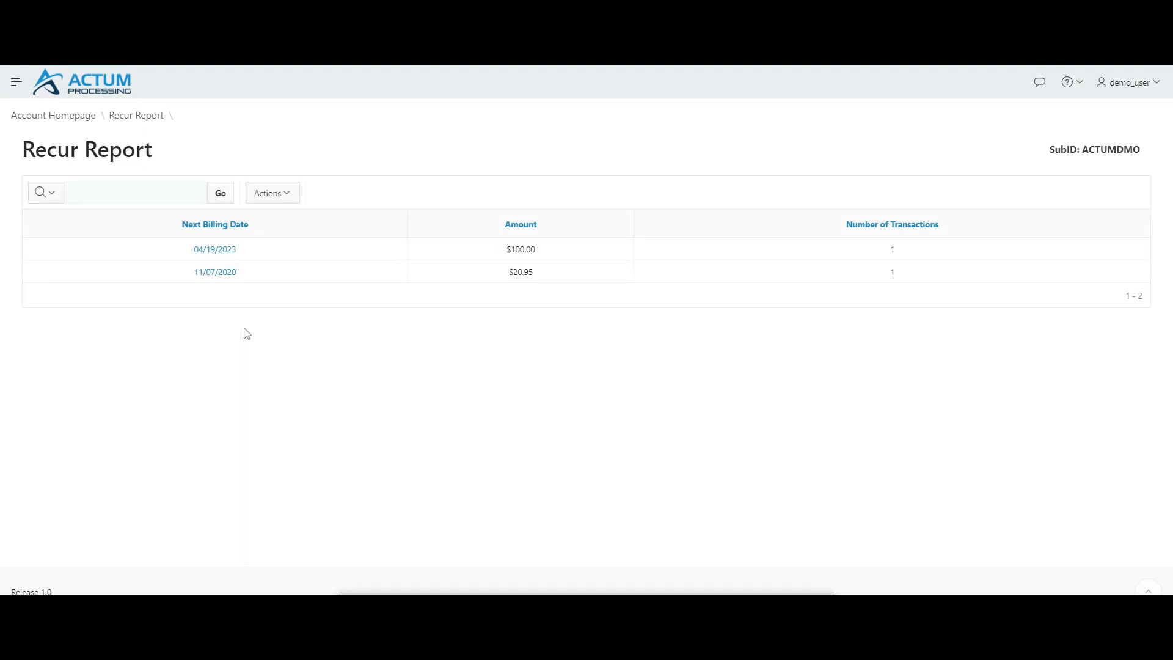
- Set the status of the recurring order billed on 04/19/2023 to Deleted, update the order and return to the account homepage
click(222, 252)
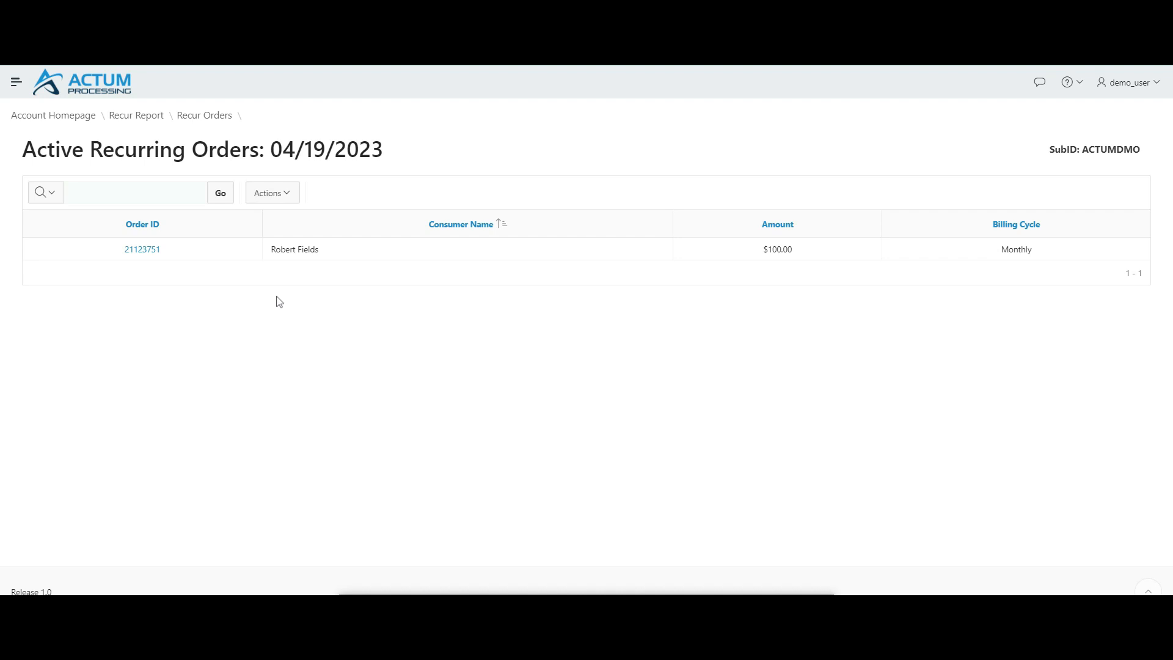
click(148, 254)
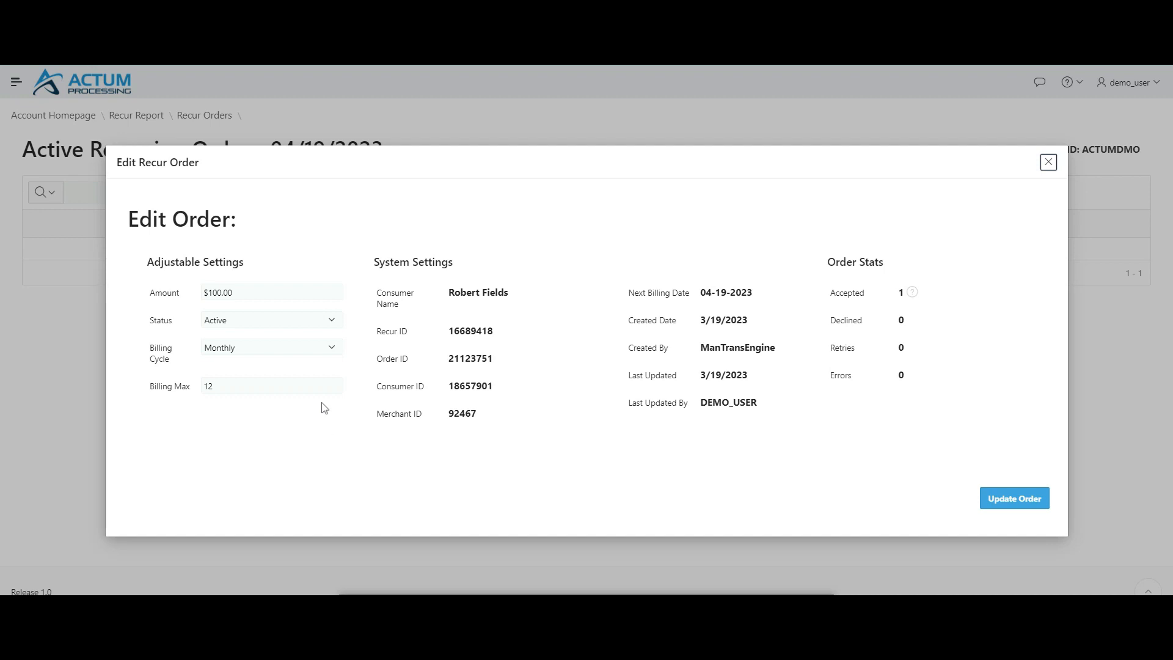
click(324, 323)
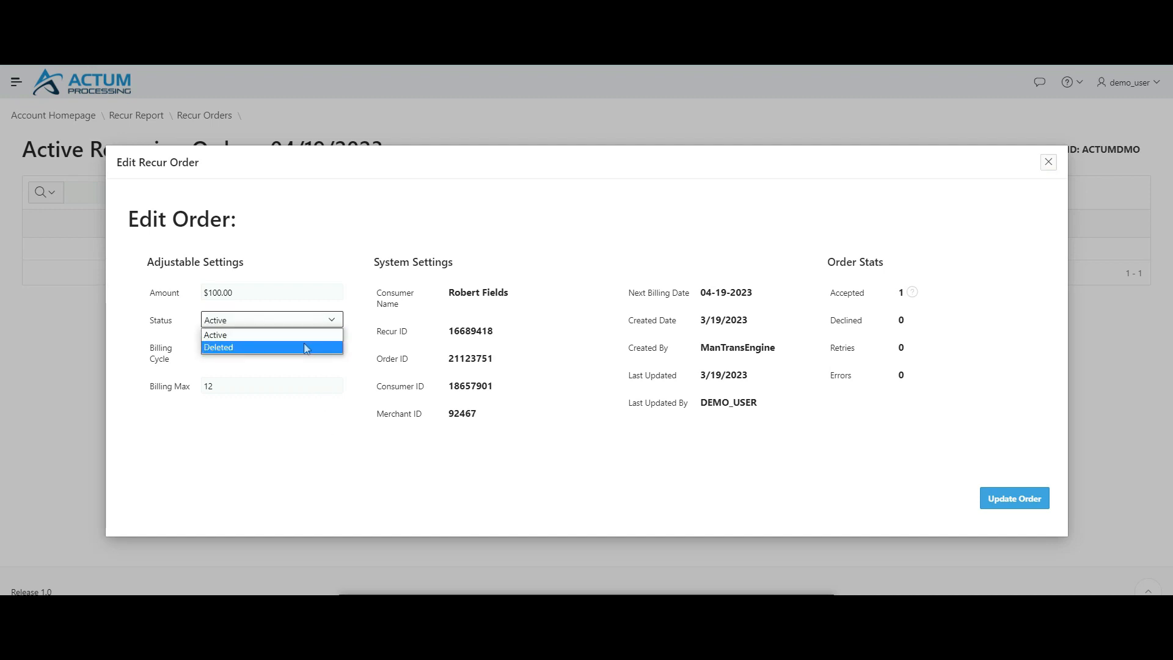
click(309, 348)
click(1013, 505)
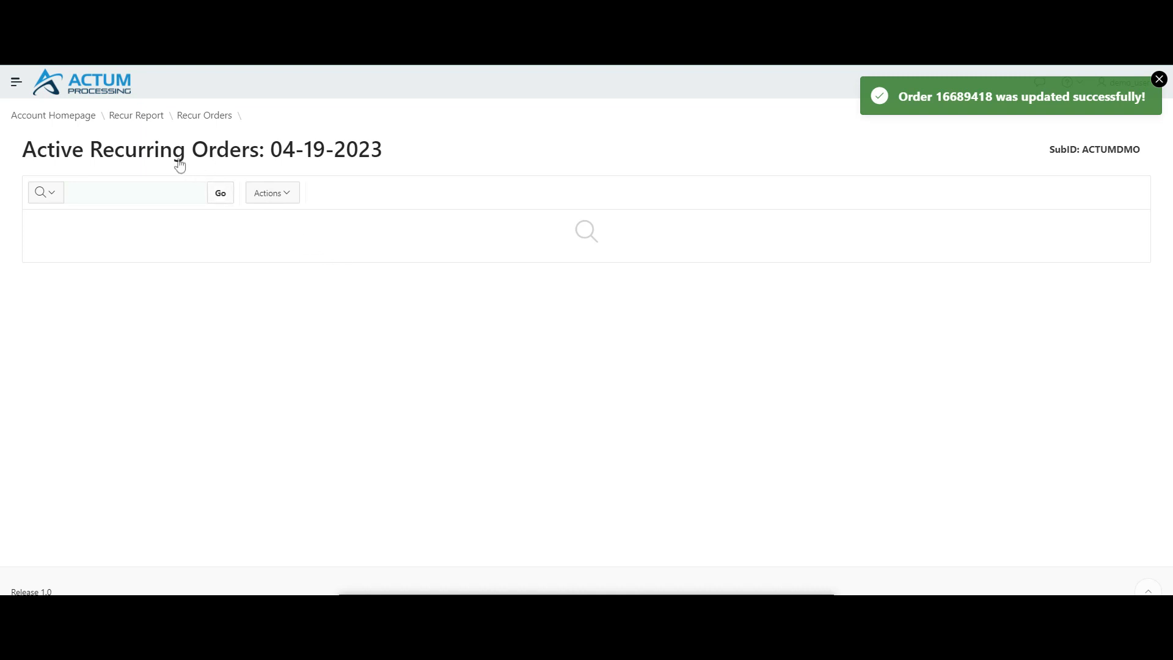
click(87, 118)
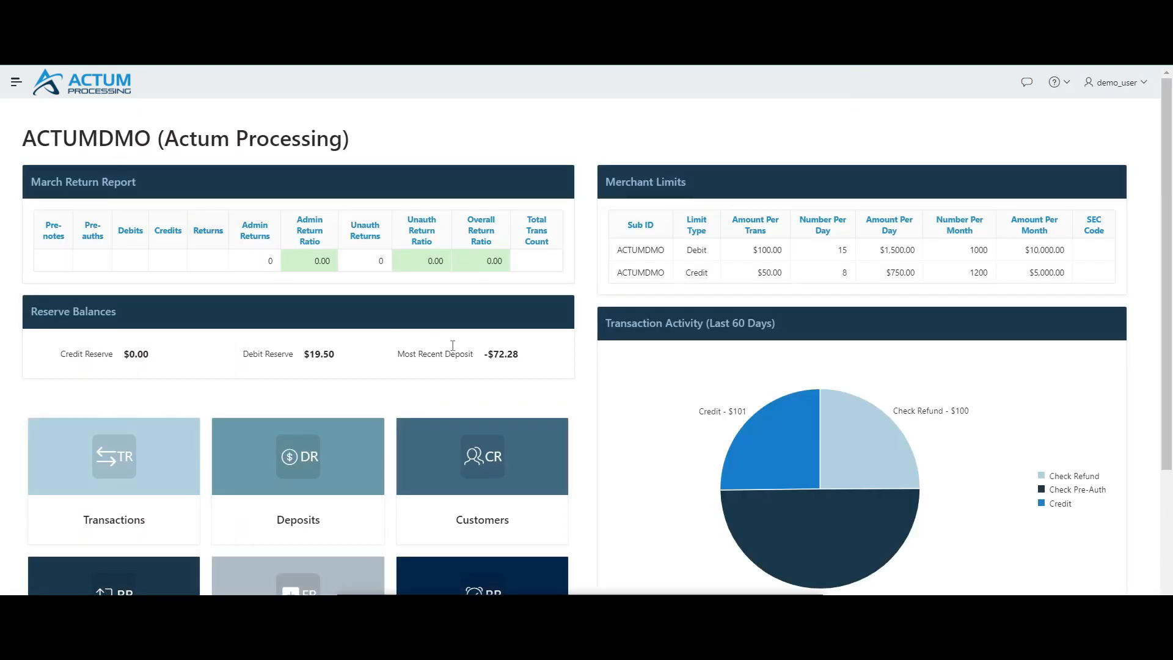